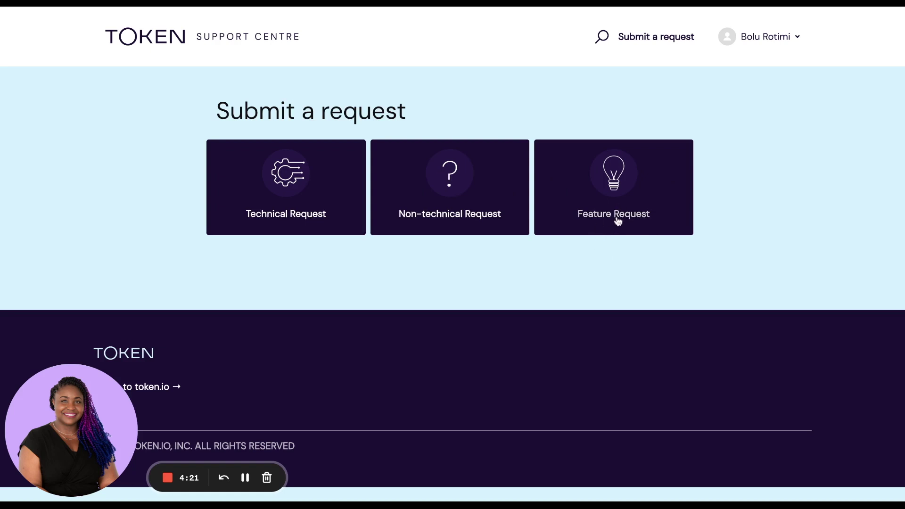
Go to Submit a request to start a new feature request
left_click(624, 193)
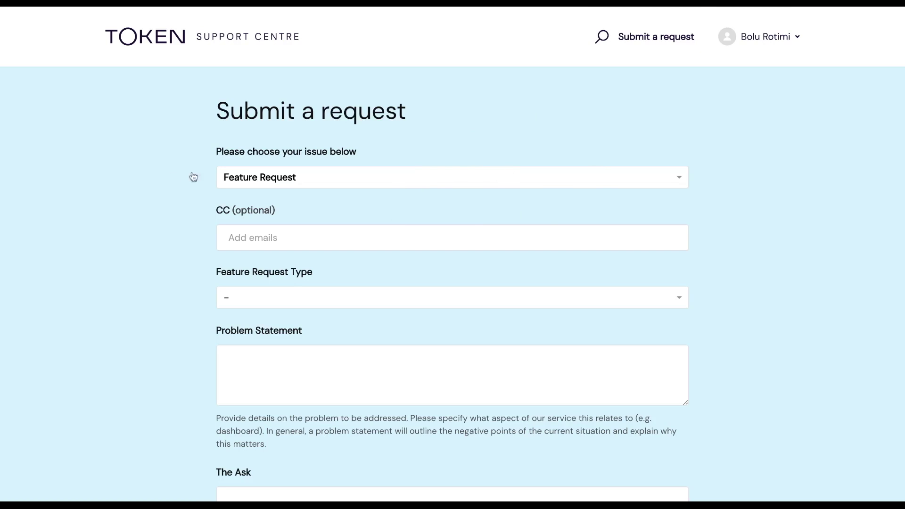
Set the Feature Request Type to Bank / country expansion request
left_click(250, 303)
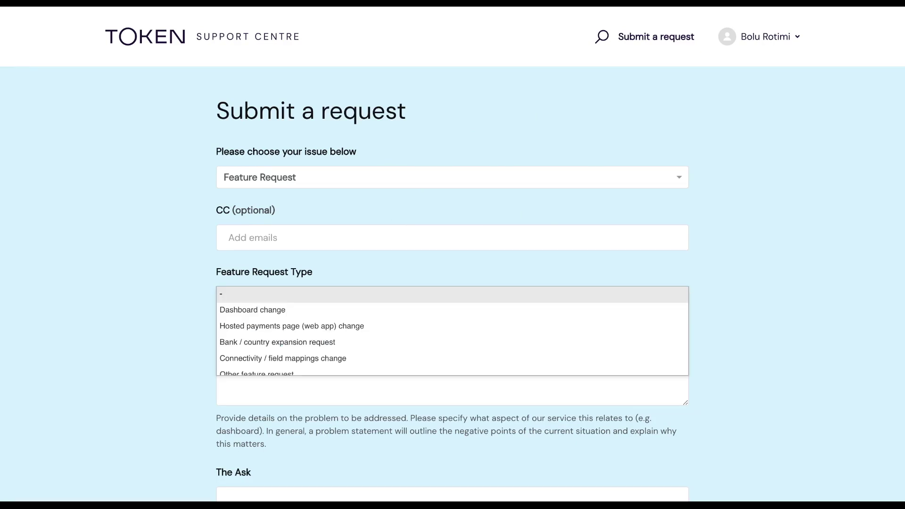
left_click(255, 347)
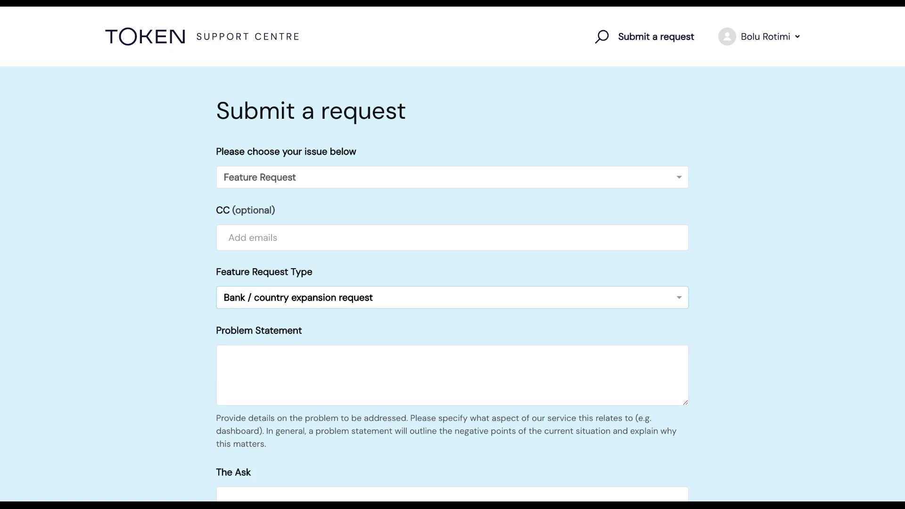
left_click(224, 357)
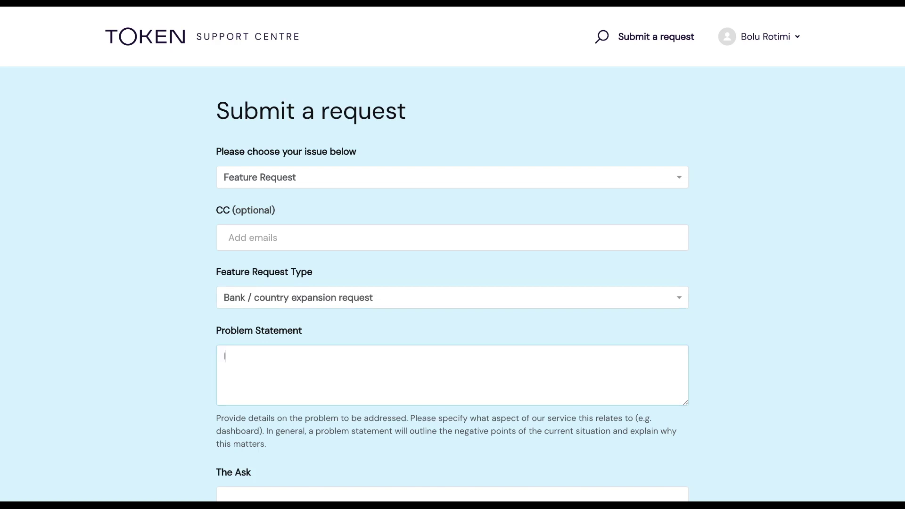
Write the Problem Statement saying Austria is missing a connection to XYZ bank, a major bank there
type("In Austria, we are missing out on")
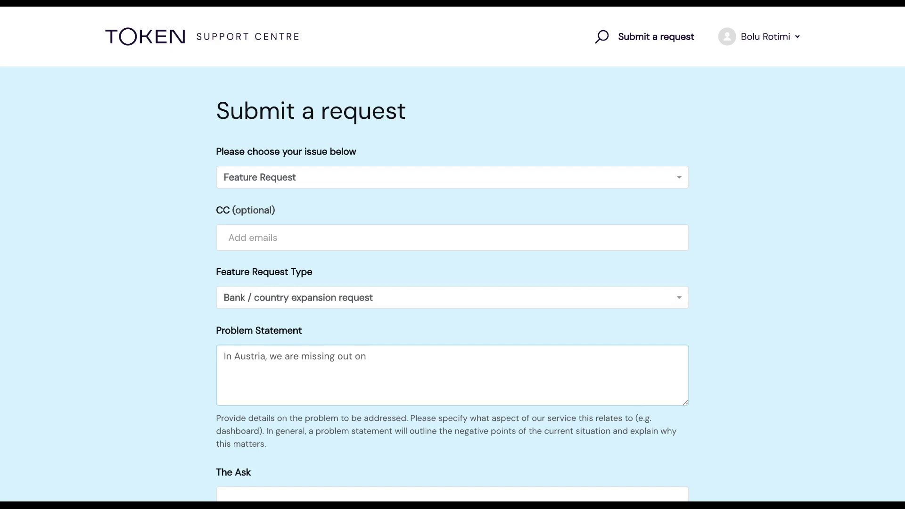
type(" connection to XYZ bank which is one of")
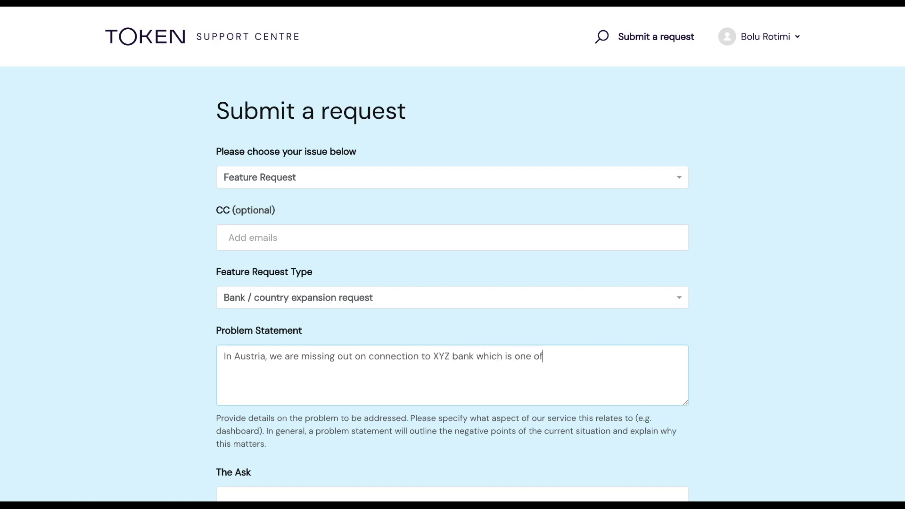
type(" their major banks.")
scroll(264, 349, "down", 1)
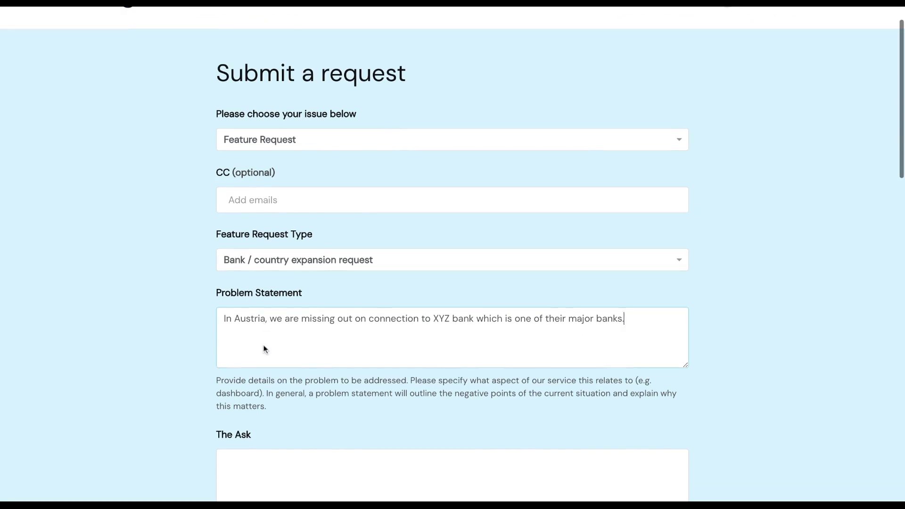
scroll(264, 349, "down", 2)
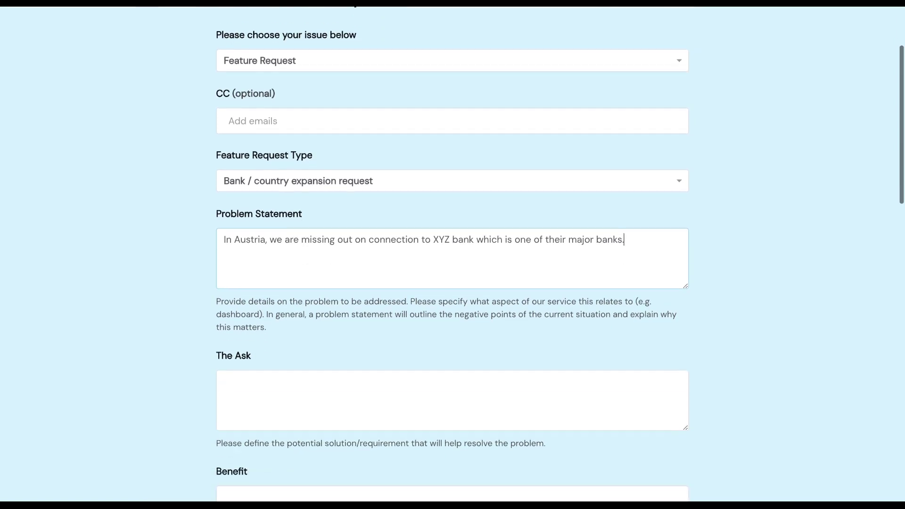
scroll(453, 254, "down", 1)
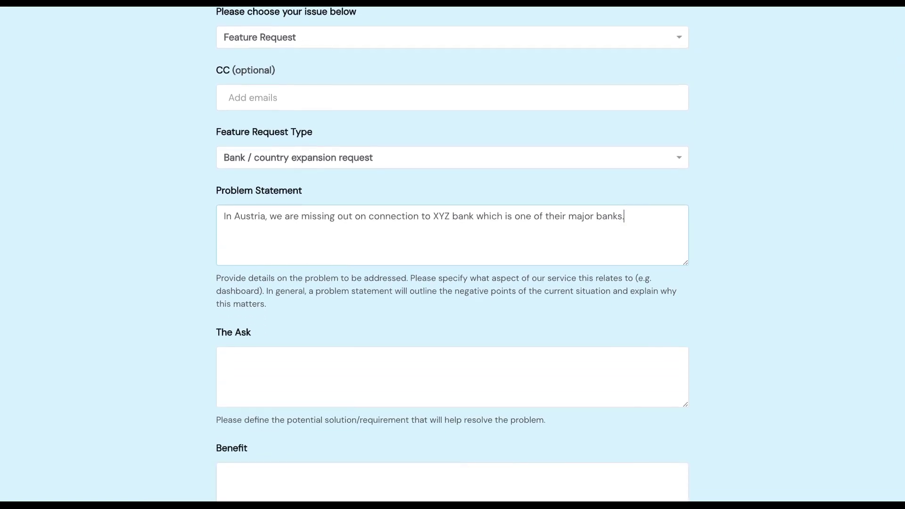
Fill The Ask with 'Is it possible to check if this bank can be added to Token's bank coverage?'
left_click(240, 376)
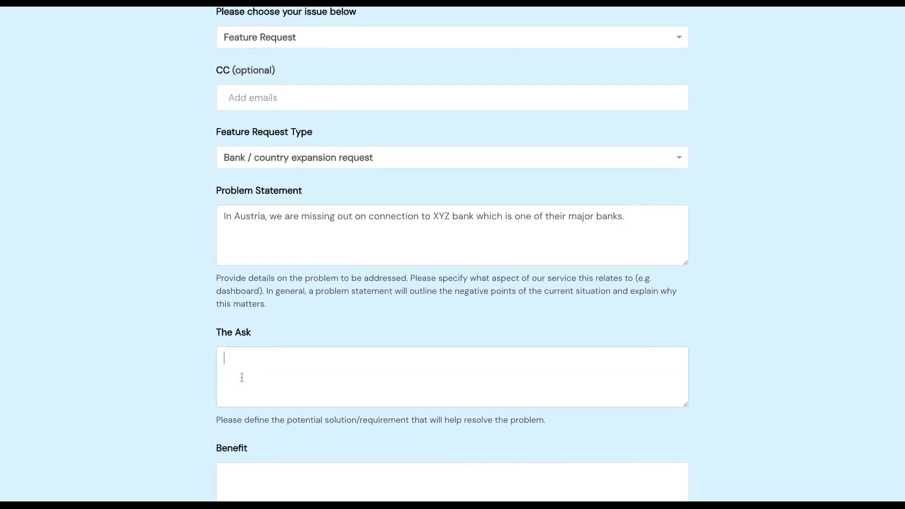
type("Is it possible to check if this")
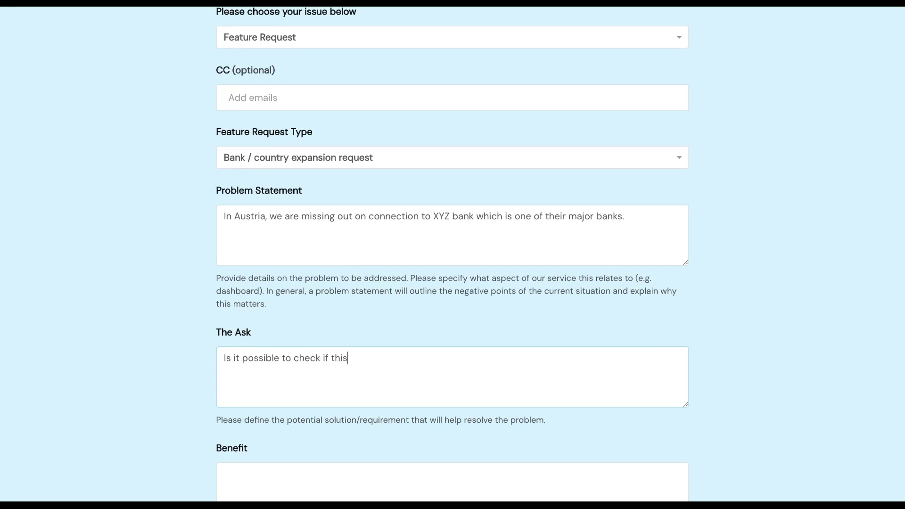
type(" bank can be added t")
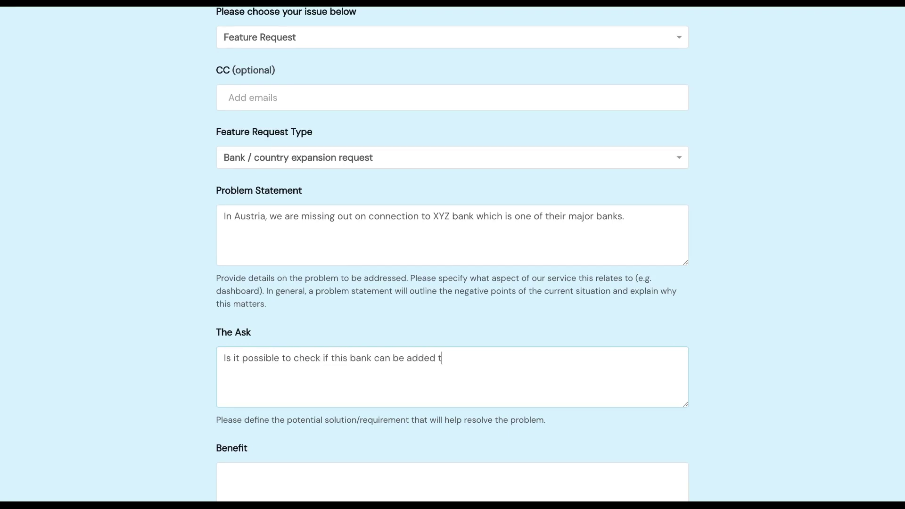
type("o Token's bank coverage?")
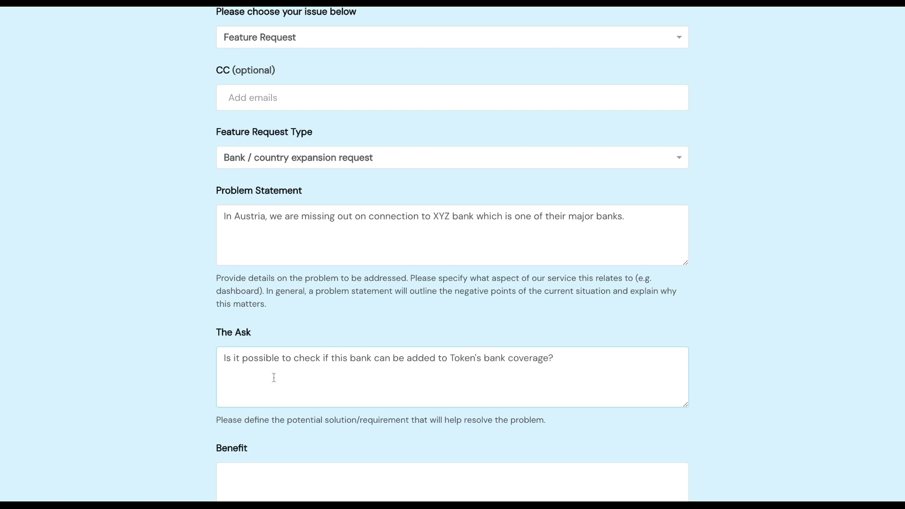
scroll(273, 376, "down", 2)
scroll(278, 378, "down", 1)
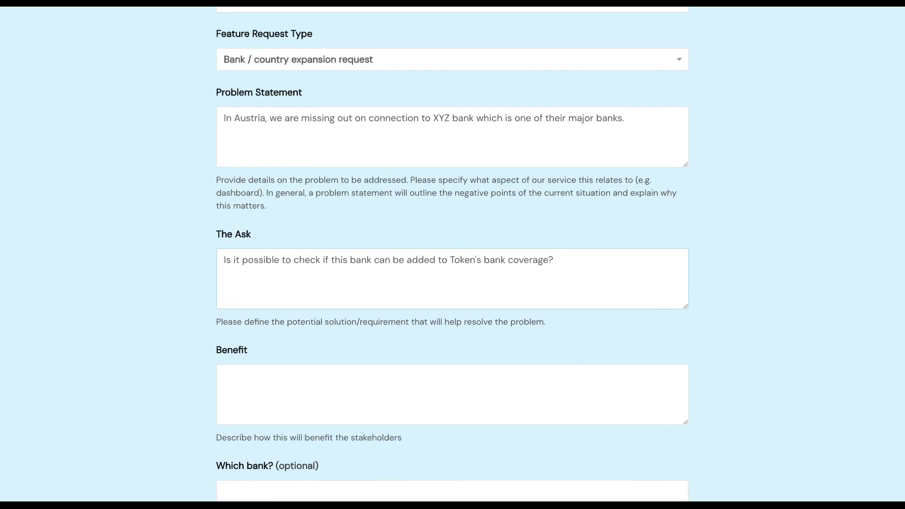
Fill Benefit: more bank options for Austrian customers, better merchant coverage and higher transaction volumes
left_click(279, 379)
type("Customers in Austri")
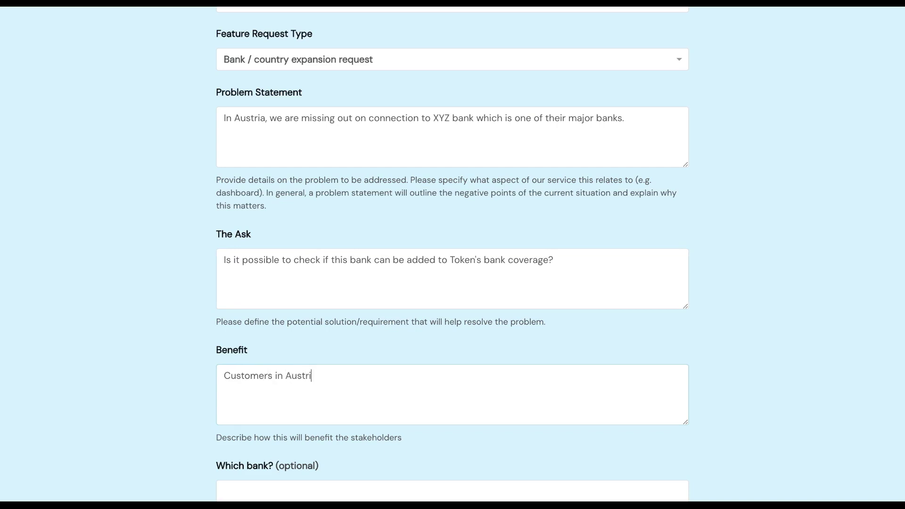
type("a will have more bank options ")
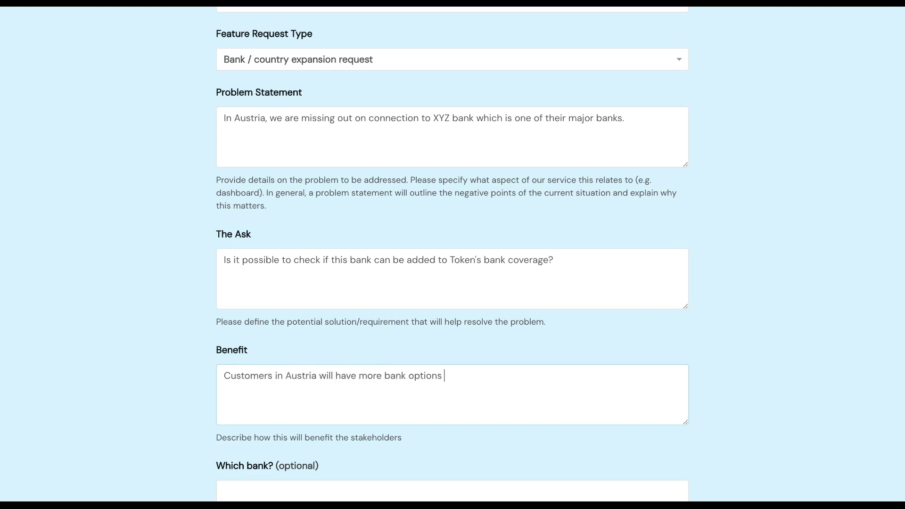
type("to choose and this will help merchants have bette")
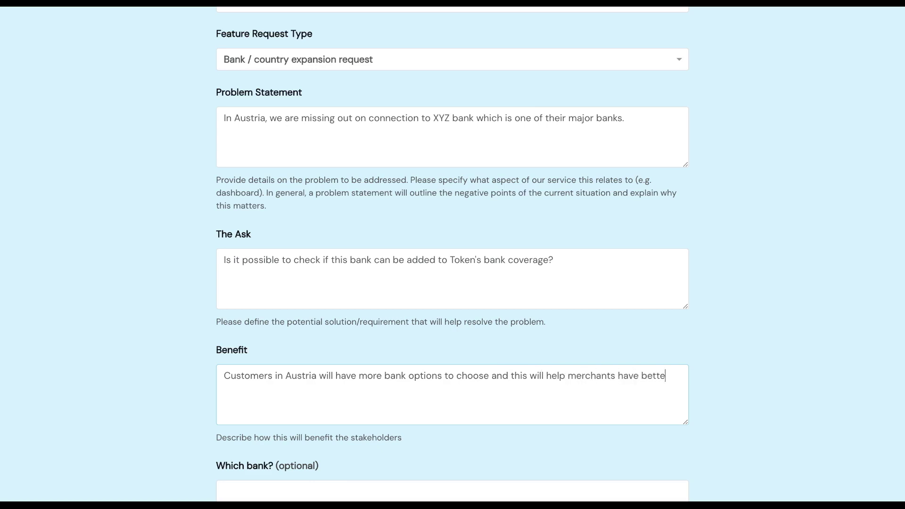
type("r coverage which will lead to increased transactional volumes.")
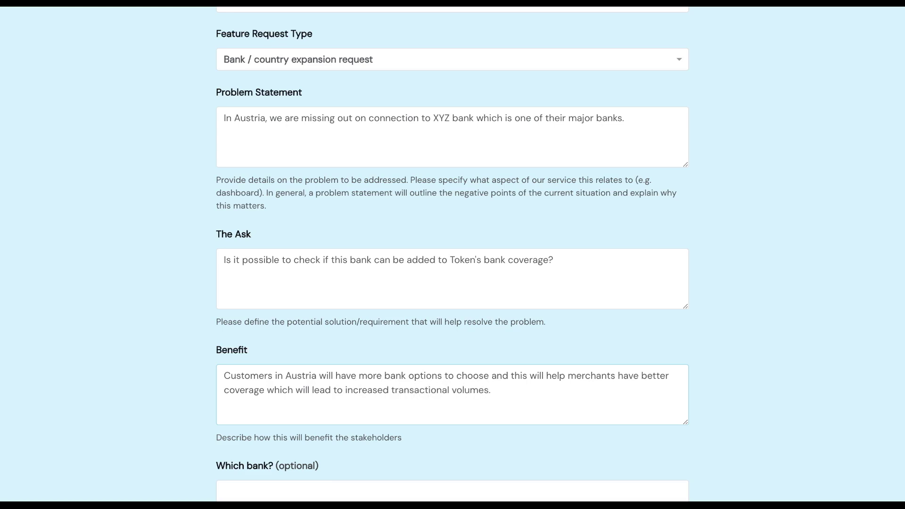
scroll(311, 359, "down", 1)
scroll(311, 359, "down", 4)
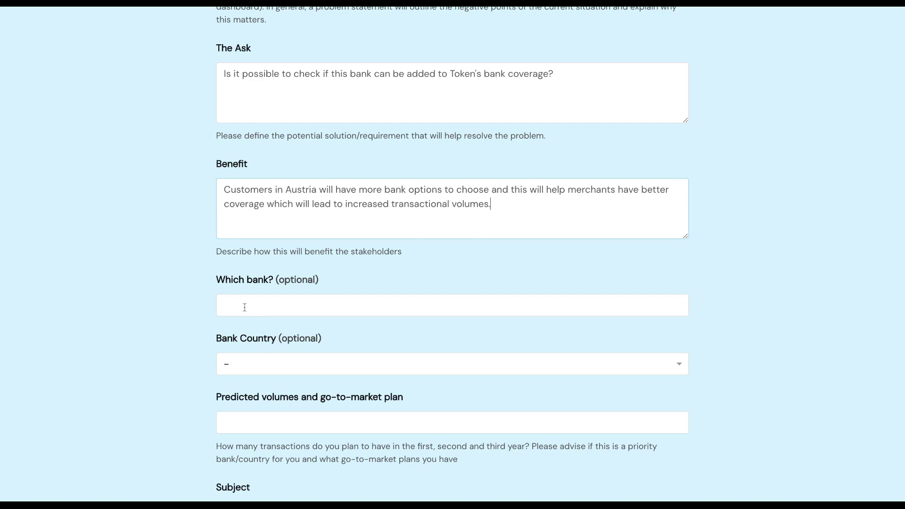
Enter XYZ bank as the bank and choose Austria as the Bank Country
type("X")
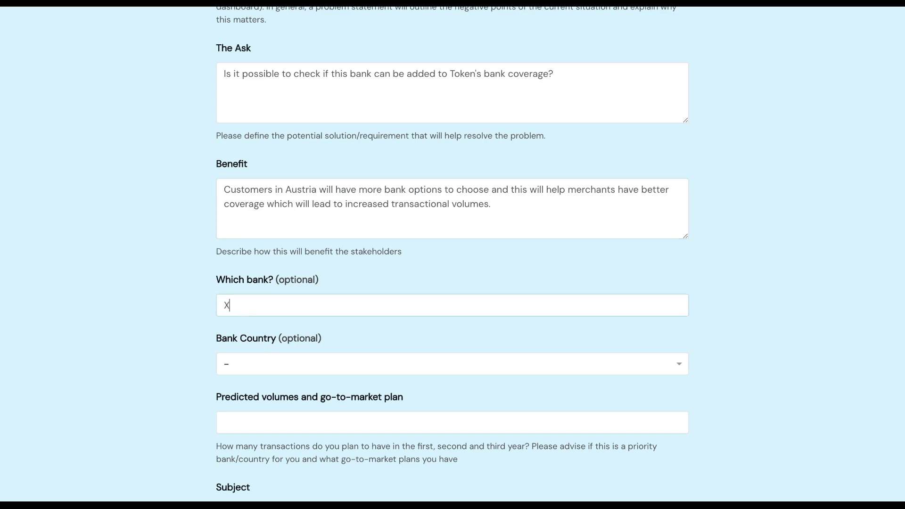
type("YZ bank")
left_click(271, 375)
left_click(247, 395)
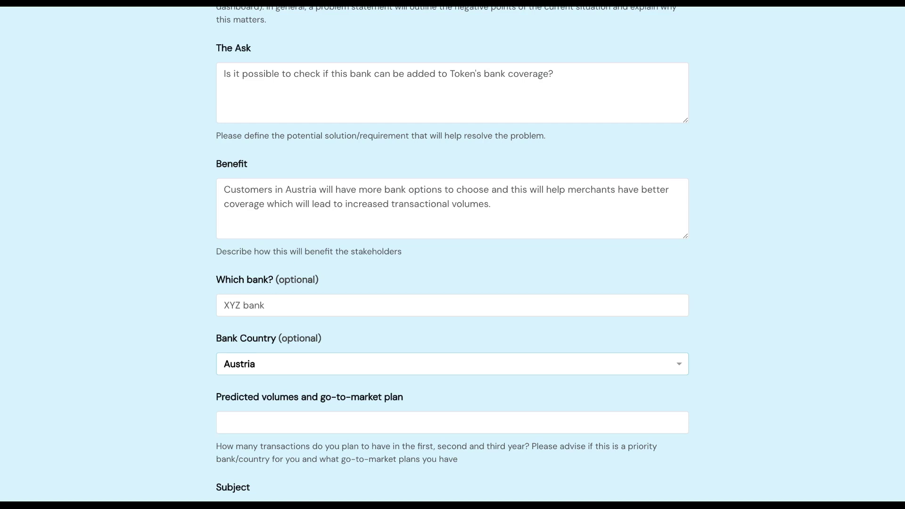
Put 'Fill in with relevant information' in the Predicted volumes field
left_click(254, 424)
type("Fill in")
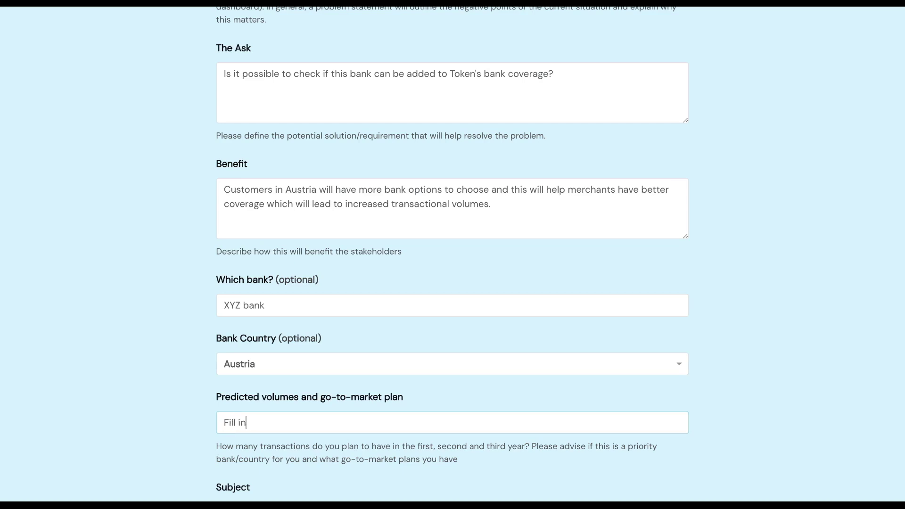
type(" with relevant infor")
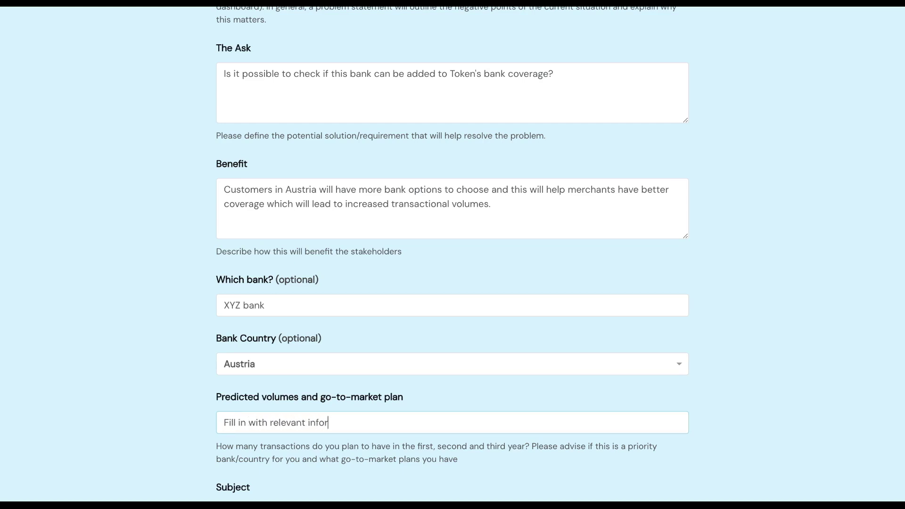
type("mation")
scroll(289, 384, "down", 4)
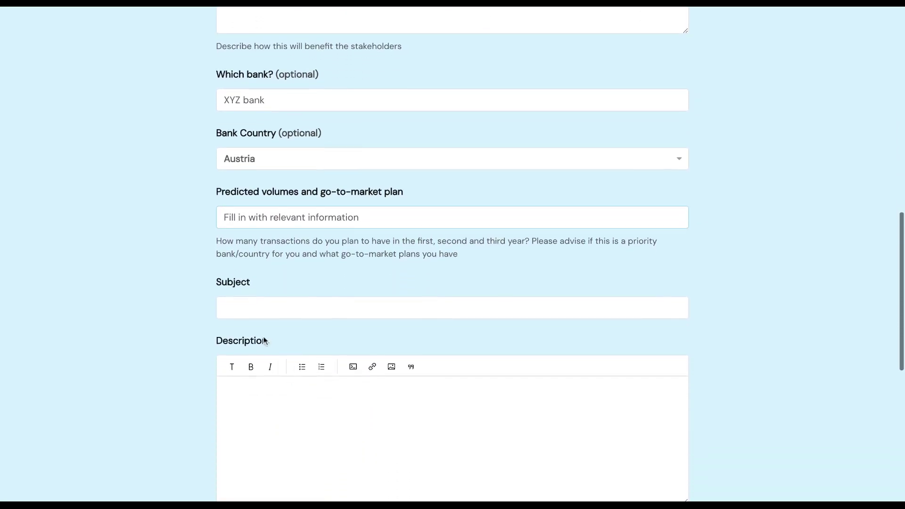
Enter 'Add connection to XYZ bank' in the Subject field
left_click(243, 305)
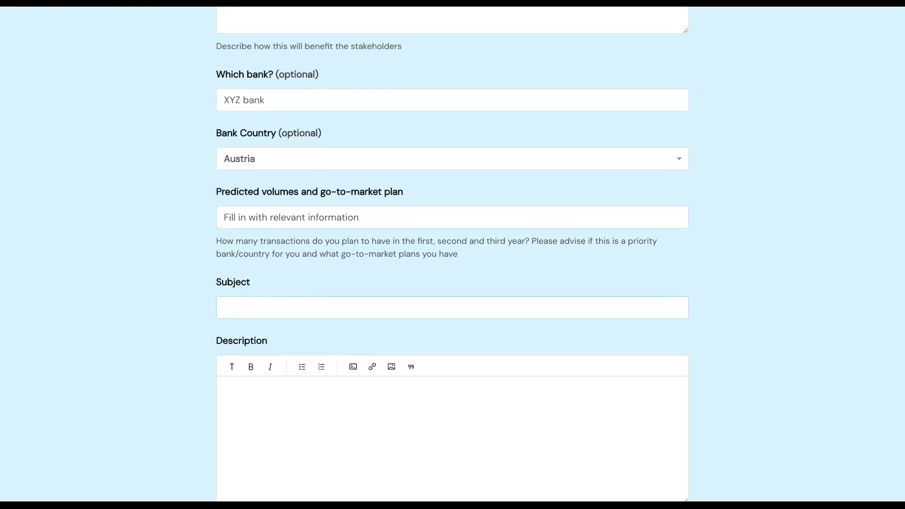
type("Add connection to XY")
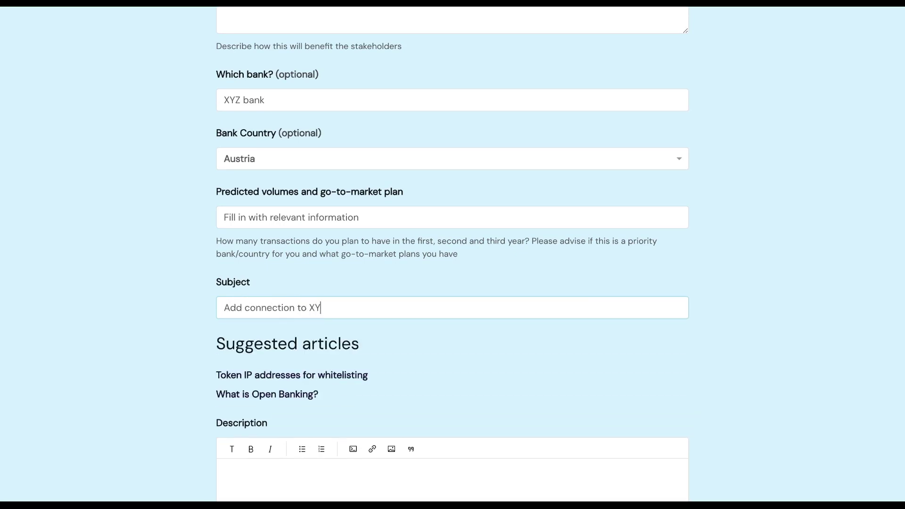
type("Z bank")
scroll(244, 302, "down", 3)
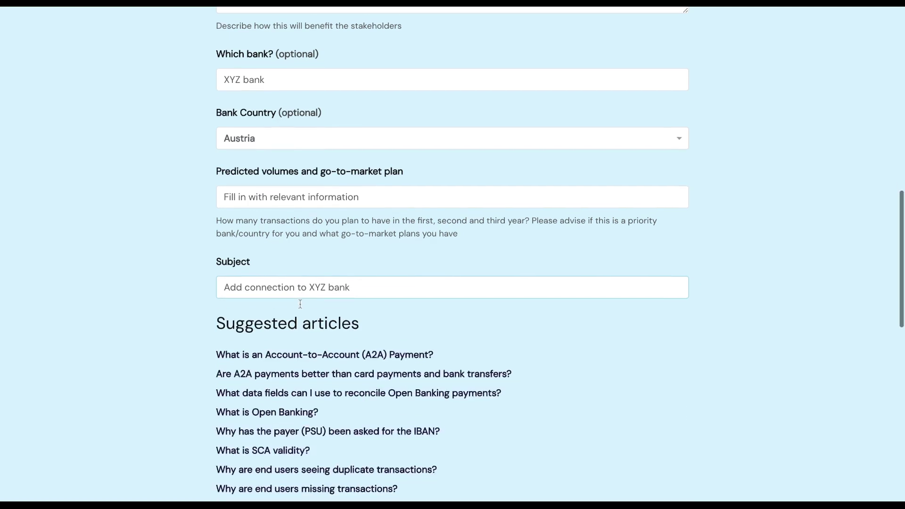
scroll(244, 302, "down", 4)
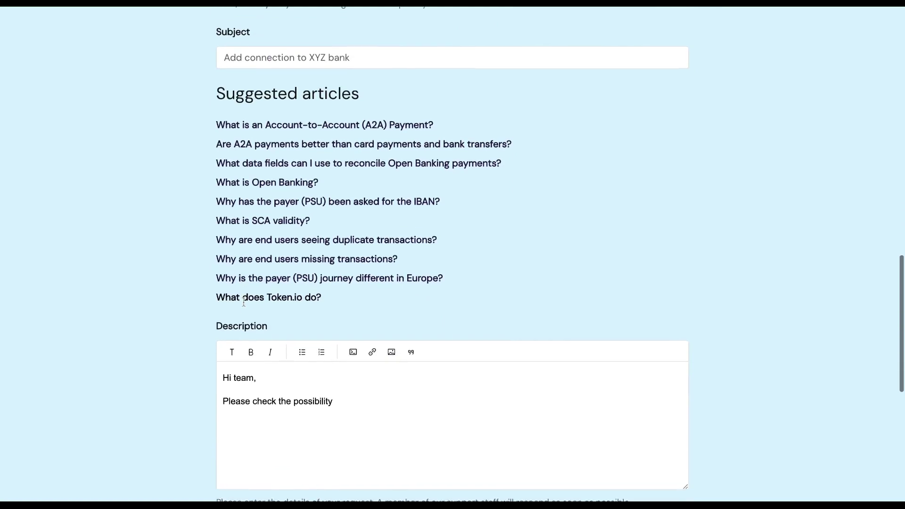
Complete the Description with 'of adding XYZ bank in Austria.' and a 'Thanks.' sign-off
left_click(347, 383)
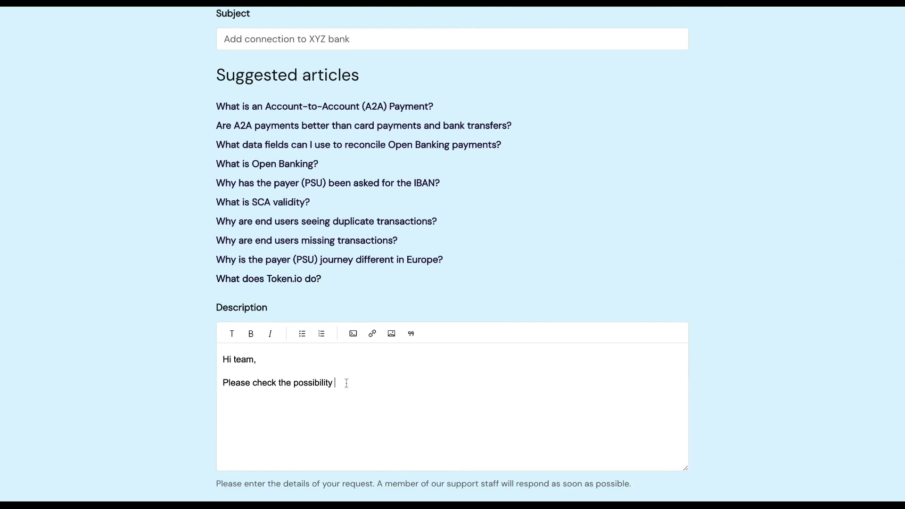
type("of adding XYZ bank in Austria.")
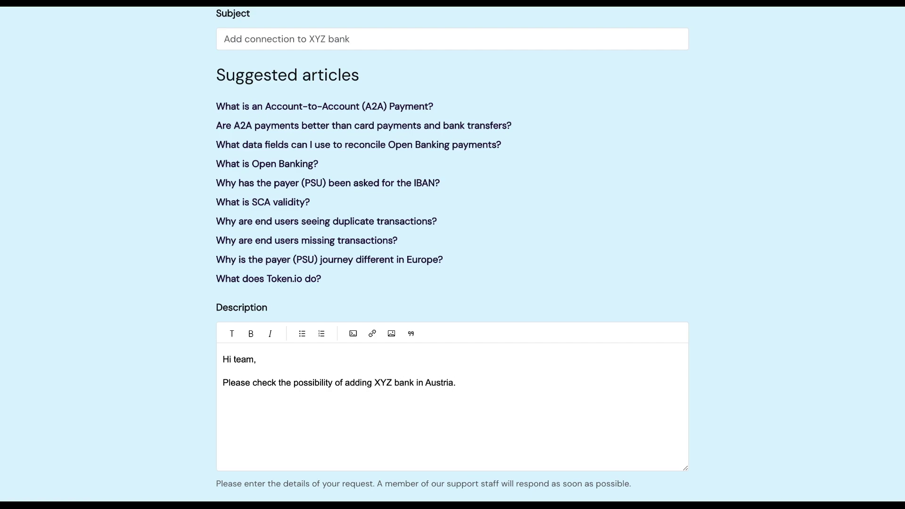
key("Return")
key("Return")
type("Thanks.")
scroll(398, 316, "down", 4)
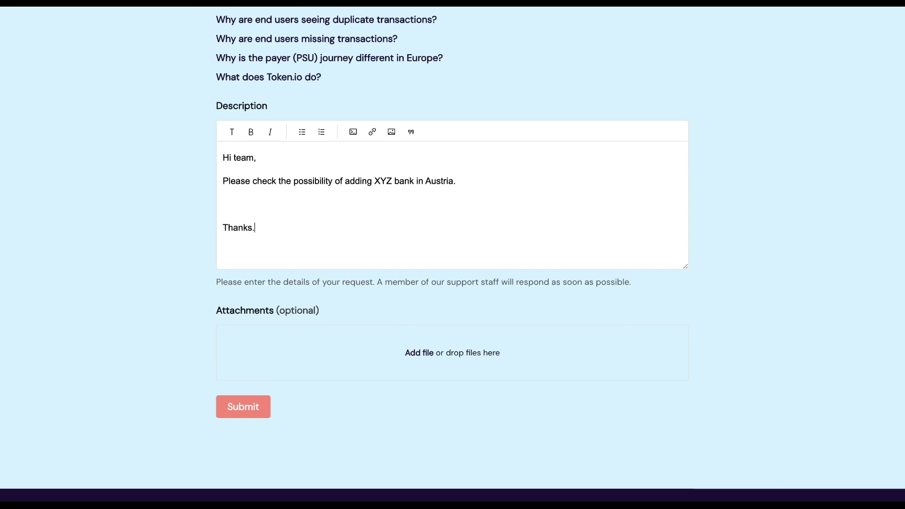
Review the completed form and submit the XYZ bank feature request
scroll(375, 349, "up", 6)
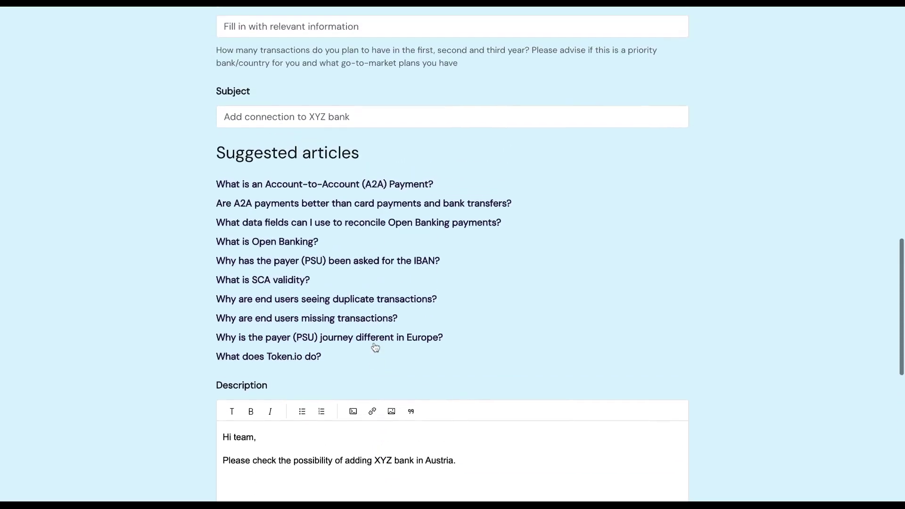
scroll(375, 347, "up", 8)
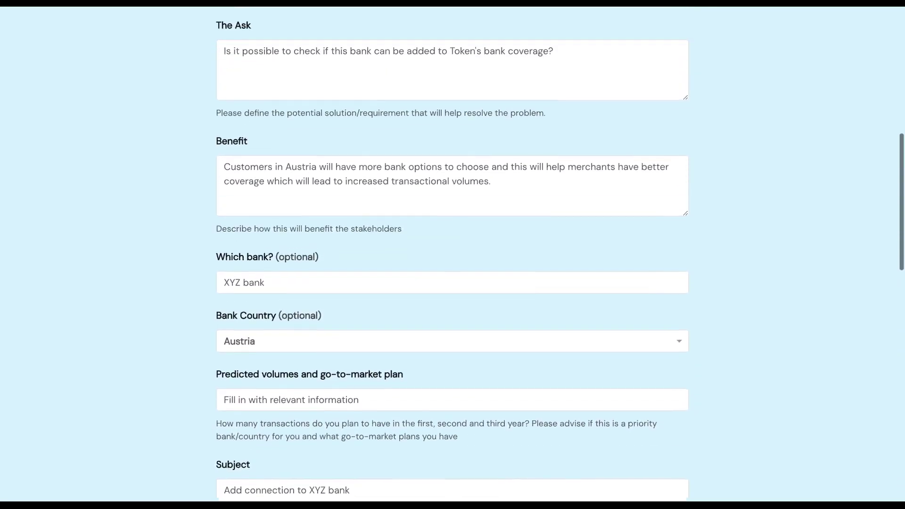
scroll(453, 255, "up", 6)
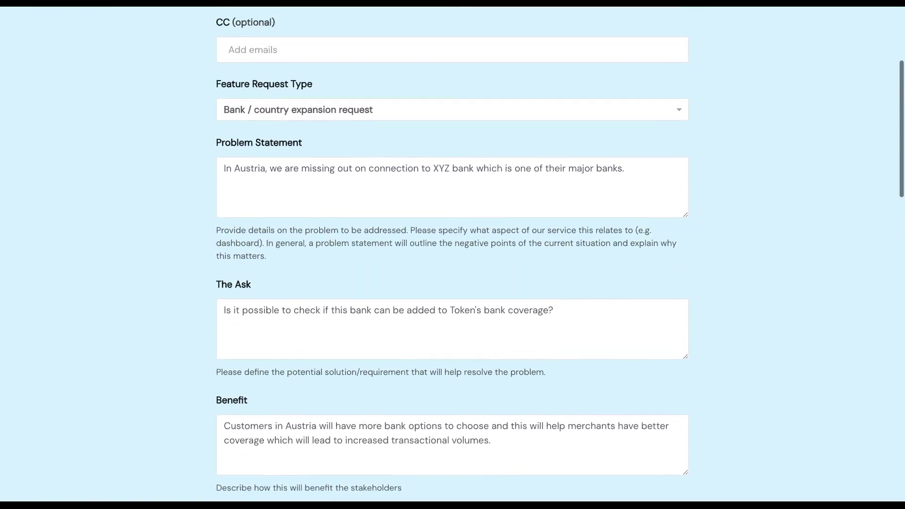
scroll(453, 254, "up", 4)
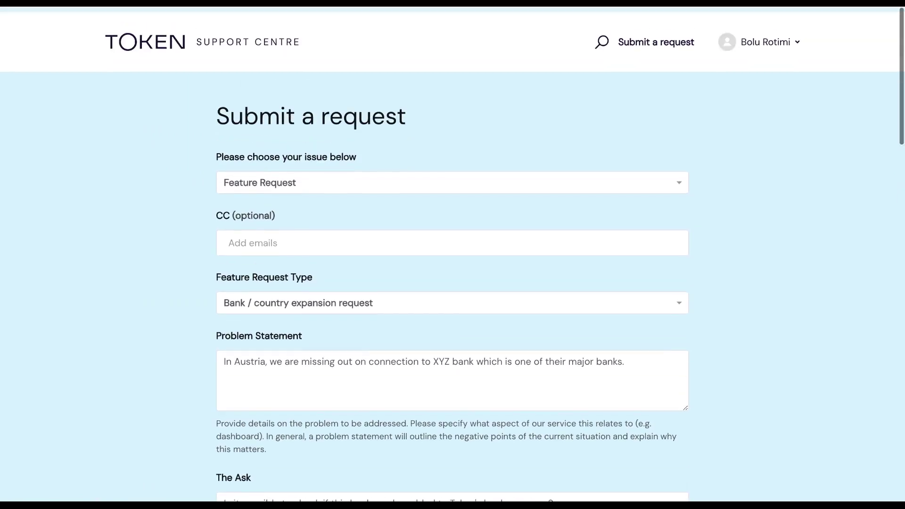
scroll(452, 254, "down", 9)
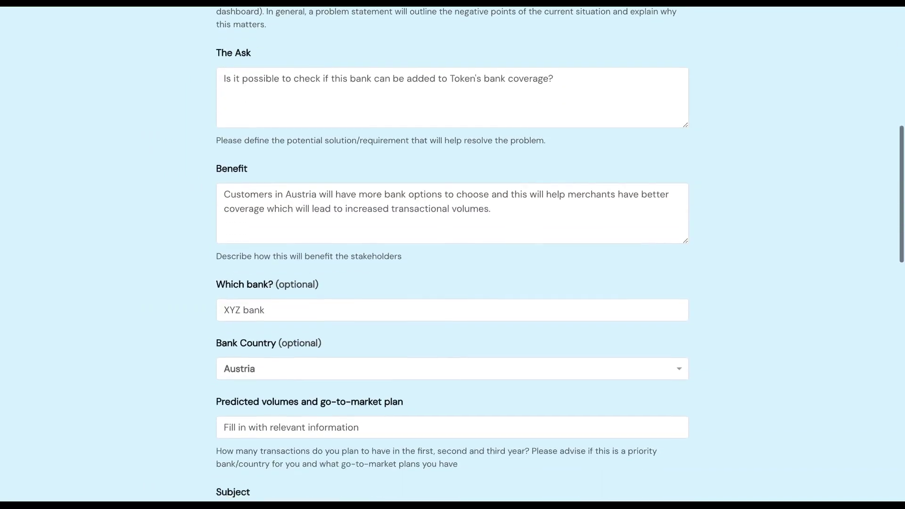
scroll(453, 255, "down", 14)
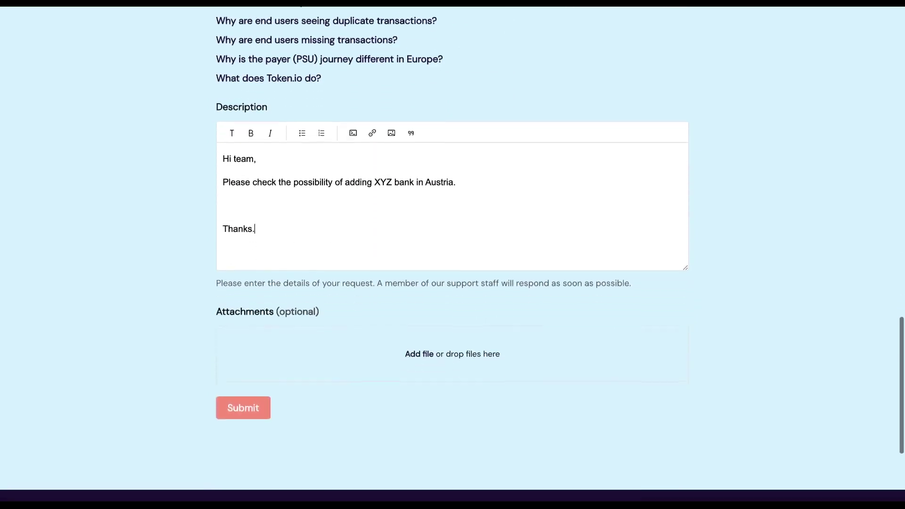
left_click(245, 396)
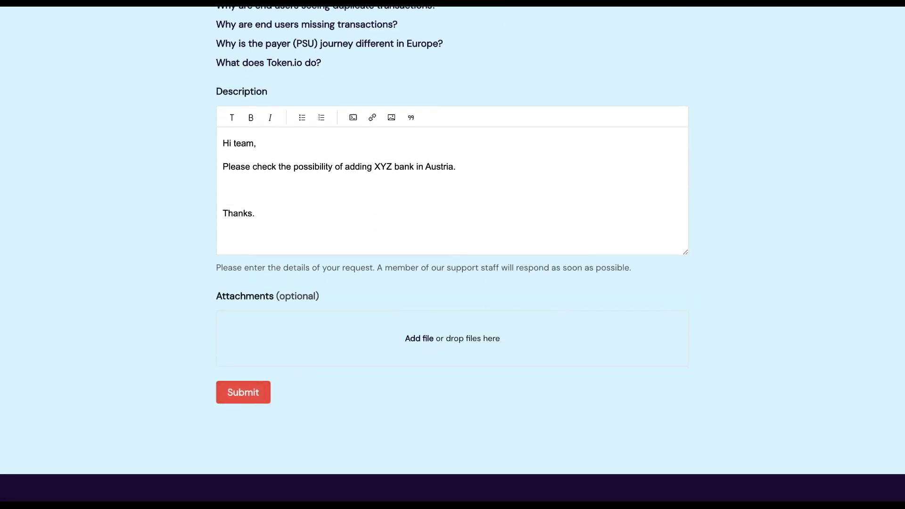